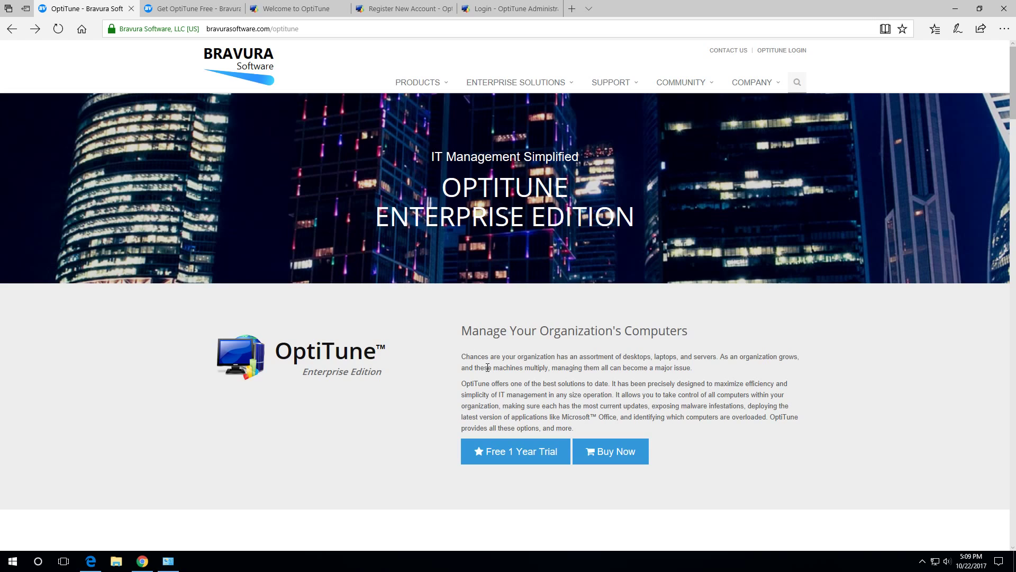
Start the free one-year trial signup, then go to the Welcome to OptiTune page listing four setup steps.
left_click(501, 458)
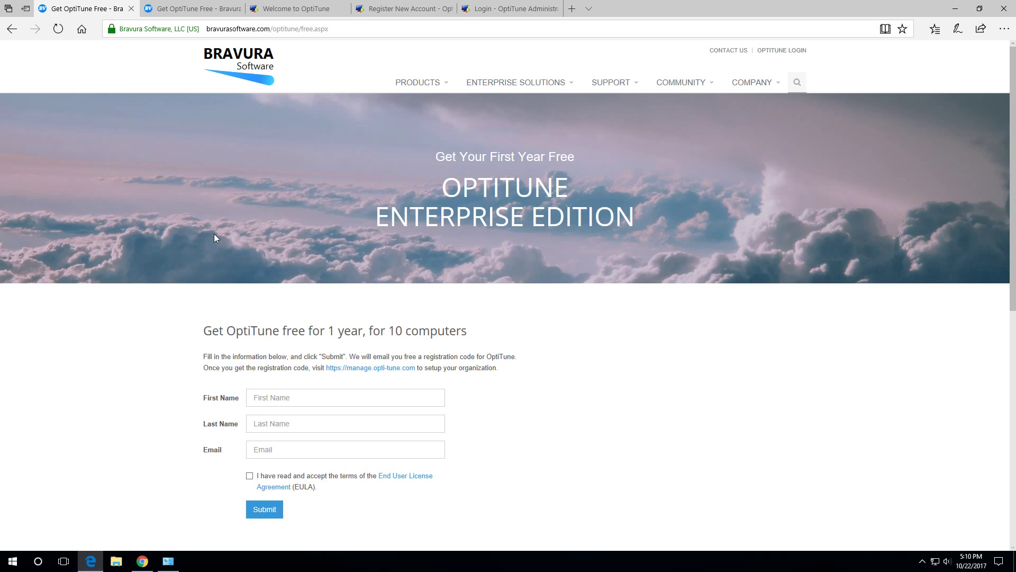
left_click(192, 8)
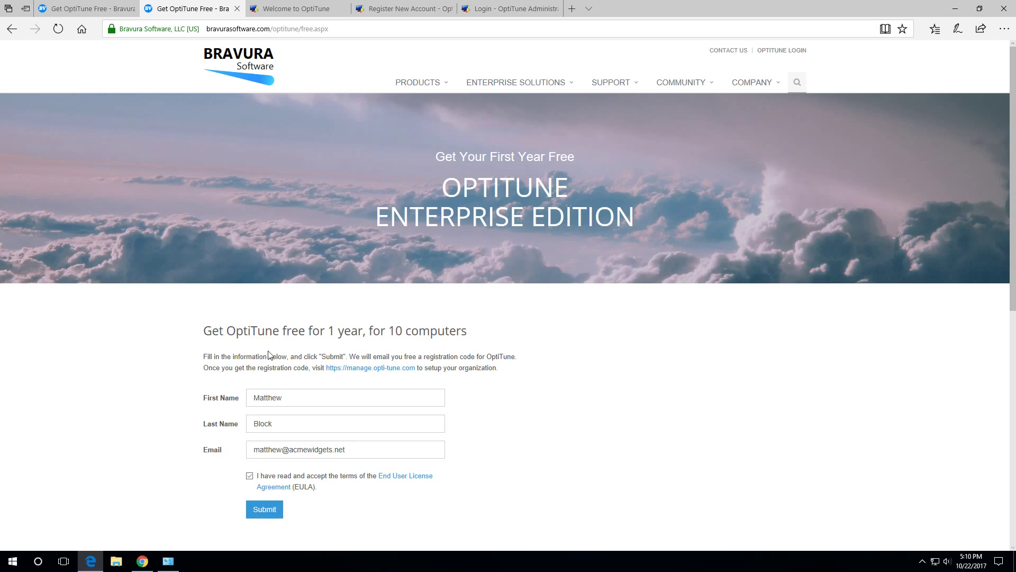
left_click(312, 16)
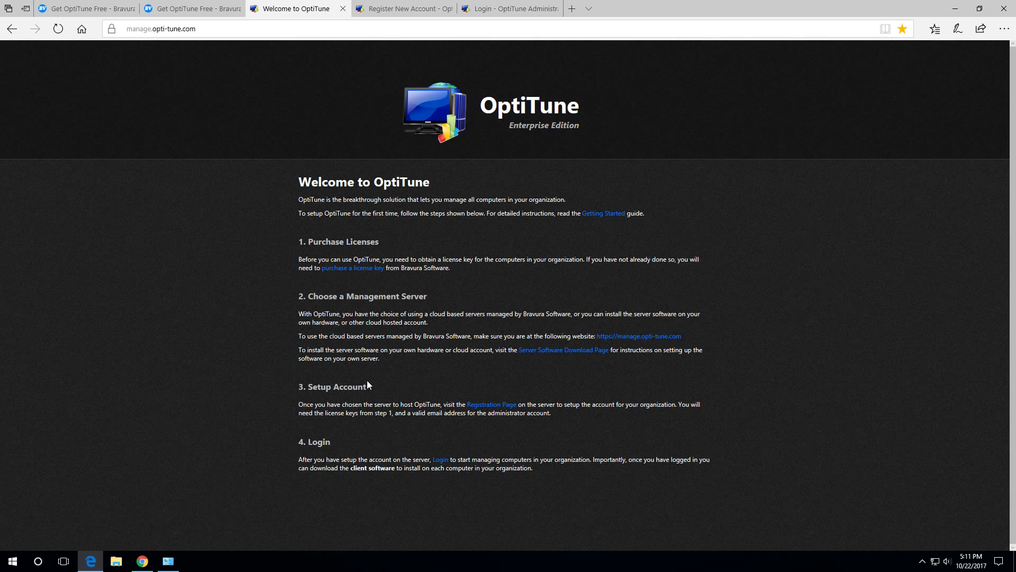
Open account registration and return to the completed Acme Widgets registration form.
left_click(488, 407)
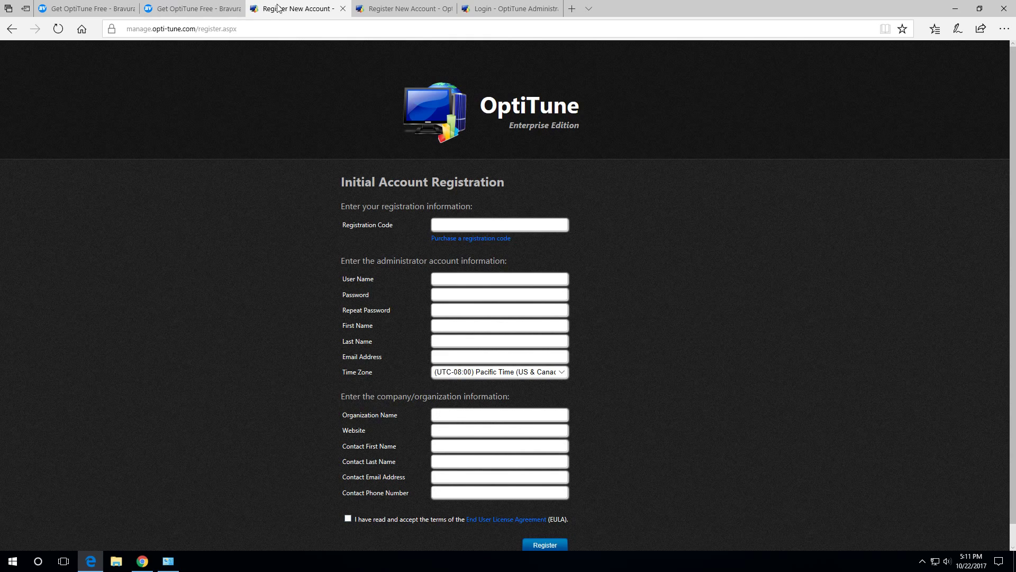
left_click(378, 11)
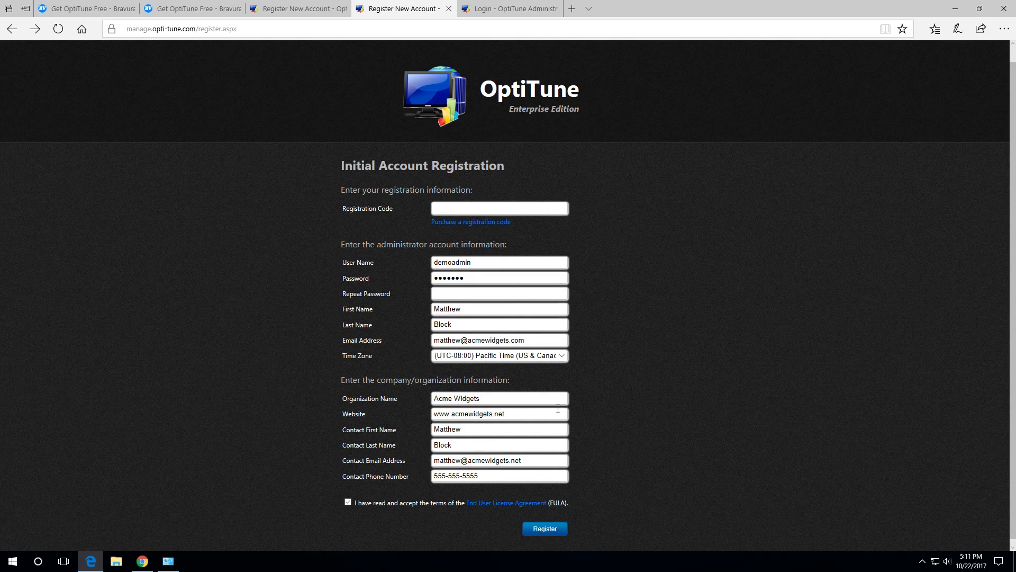
Sign in on the administrator login page to reach the Overview dashboard.
left_click(500, 8)
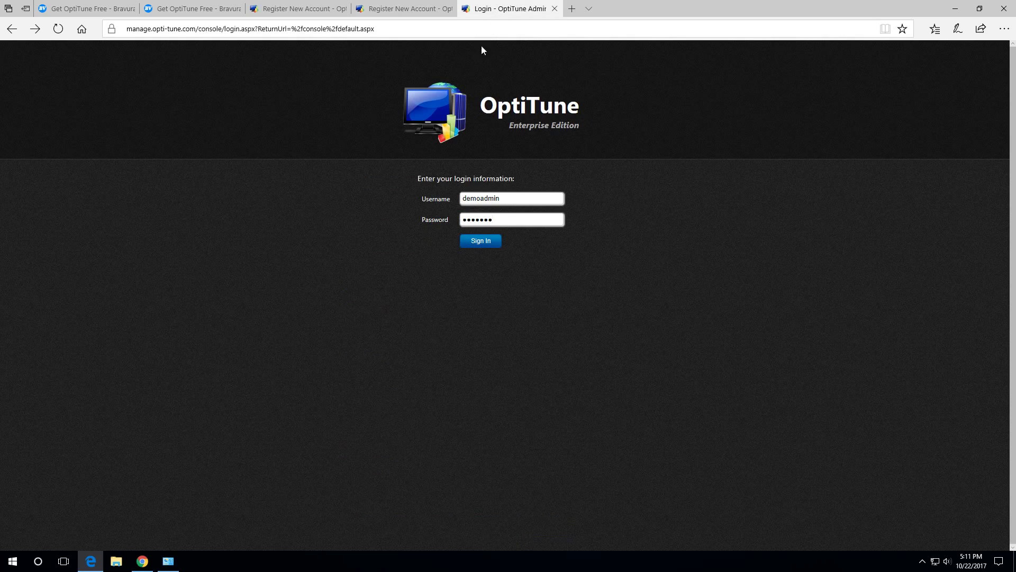
left_click(492, 243)
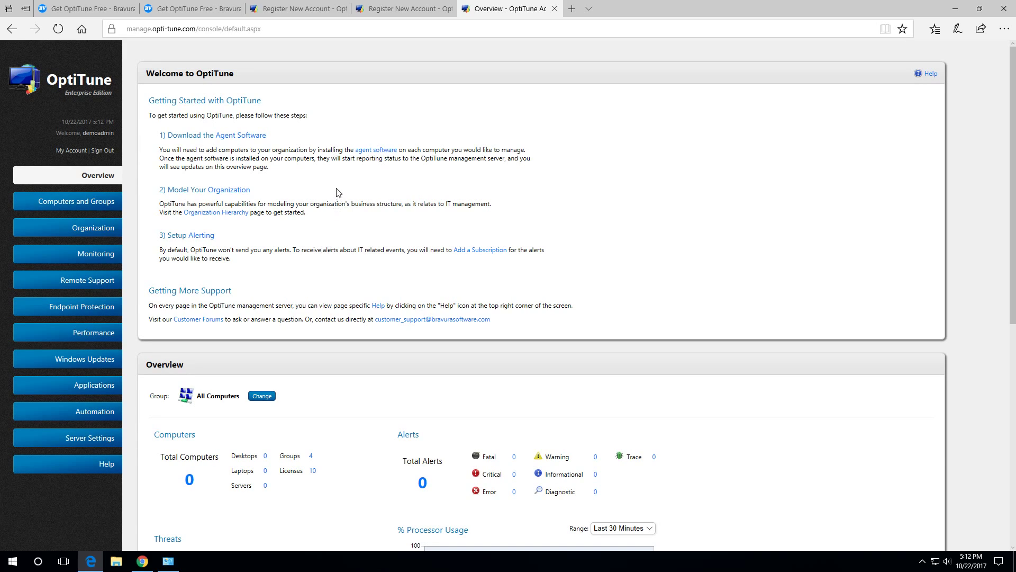
scroll(336, 193, "down", 1)
scroll(328, 188, "down", 7)
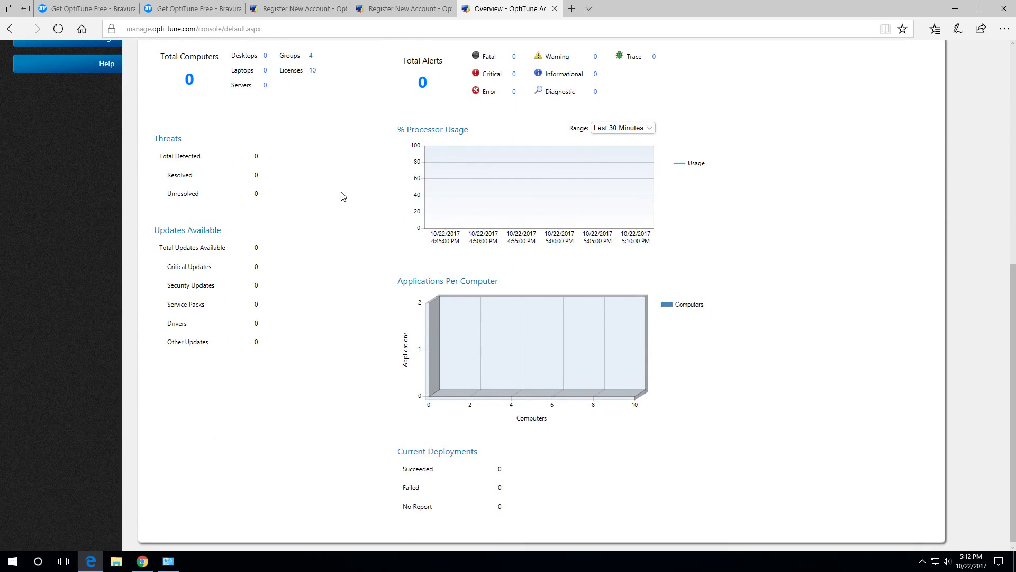
scroll(344, 196, "down", 1)
scroll(312, 215, "up", 3)
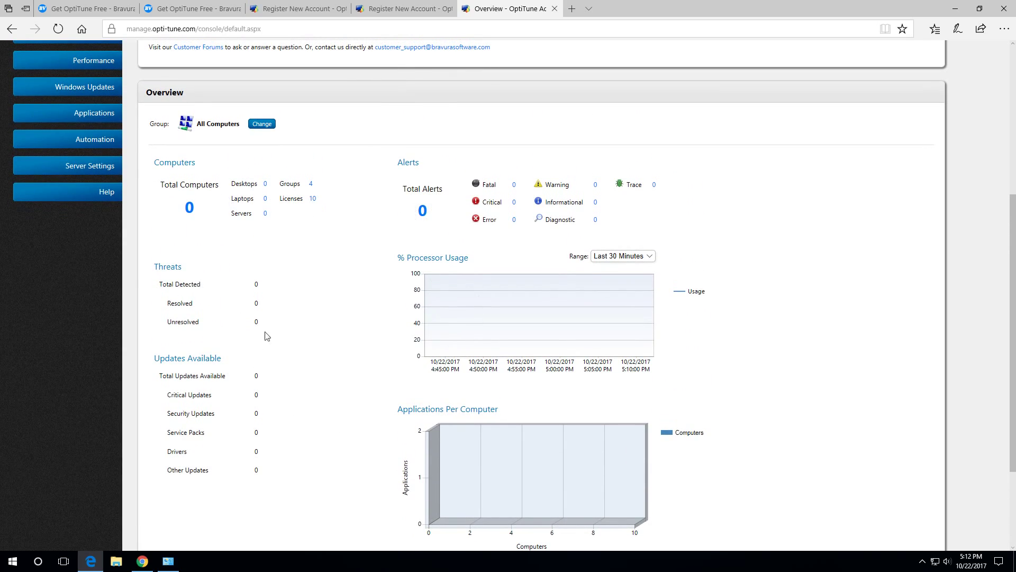
scroll(374, 344, "down", 3)
scroll(375, 342, "up", 2)
scroll(377, 339, "up", 6)
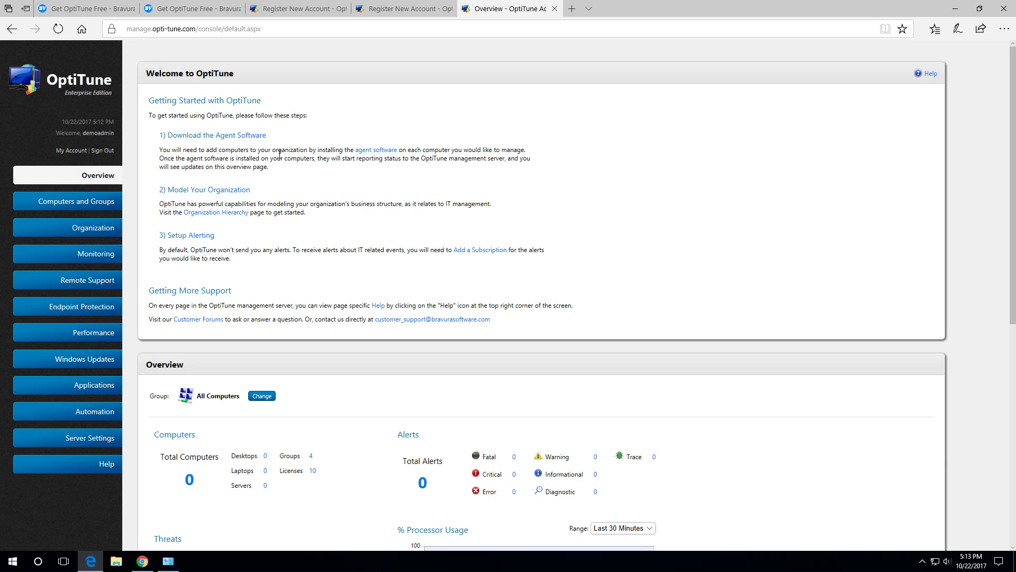
Go to the Agent Setup page, review the Install.cmd instructions, and start a new custom installer.
left_click(374, 152)
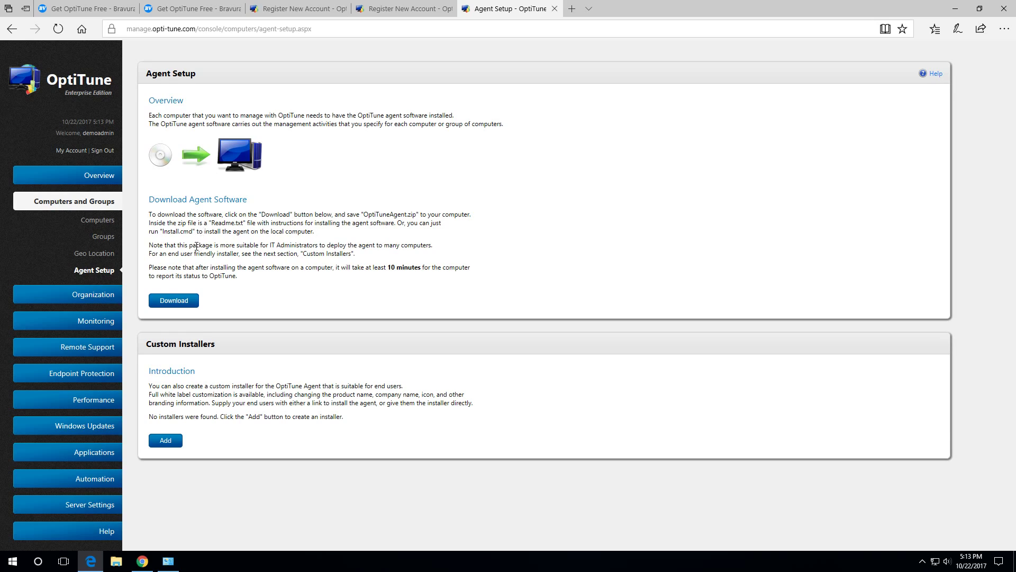
left_click_drag(192, 232, 163, 232)
left_click(257, 249)
left_click(173, 440)
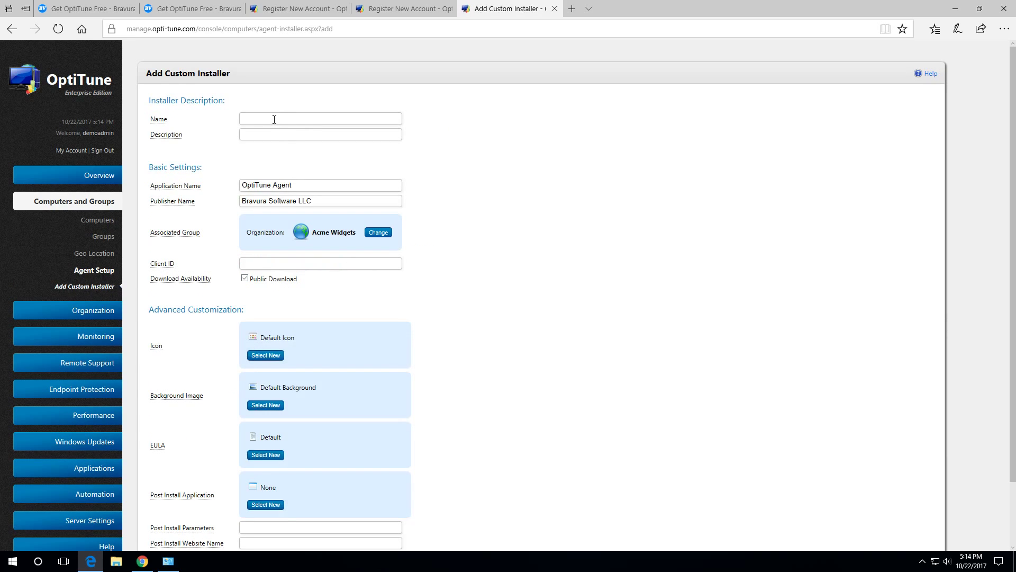
Name the custom installer 'Default' with description 'default', leaving other settings unchanged.
left_click(249, 118)
type("Defaultdefaul")
scroll(431, 273, "down", 2)
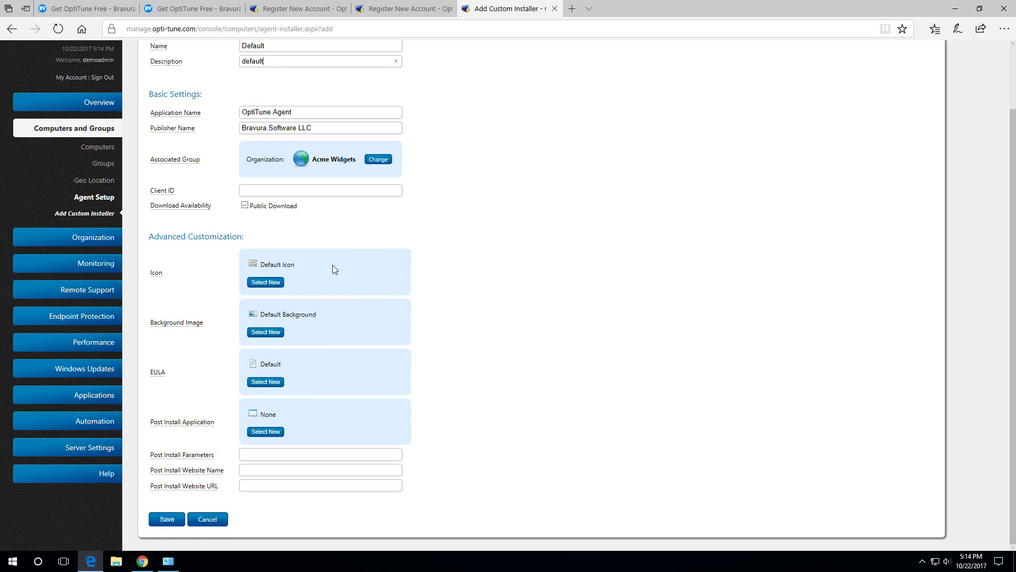
scroll(318, 208, "up", 2)
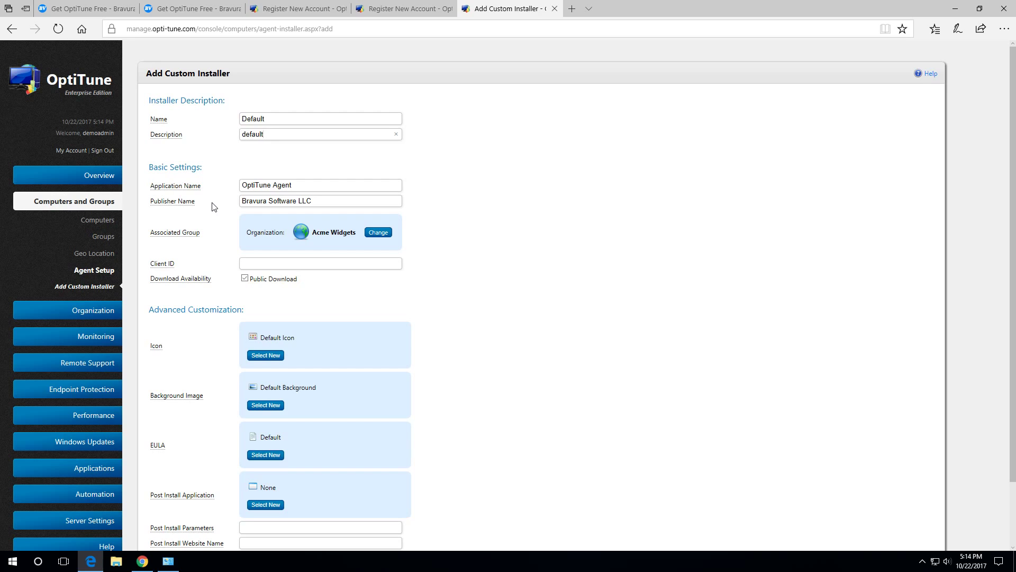
scroll(351, 238, "down", 3)
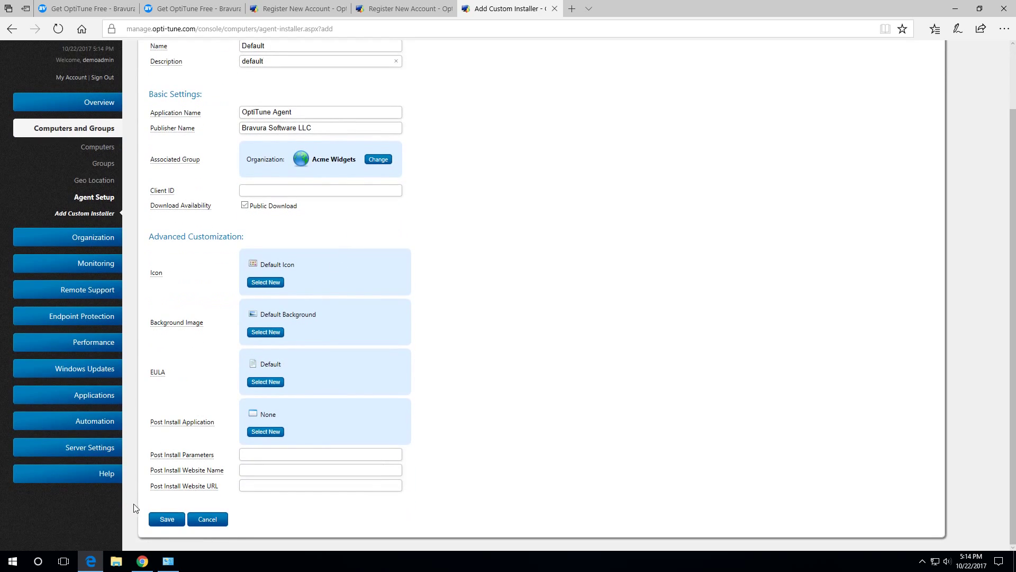
Save the Default installer and check that its download link offers Setup.exe.
left_click(171, 519)
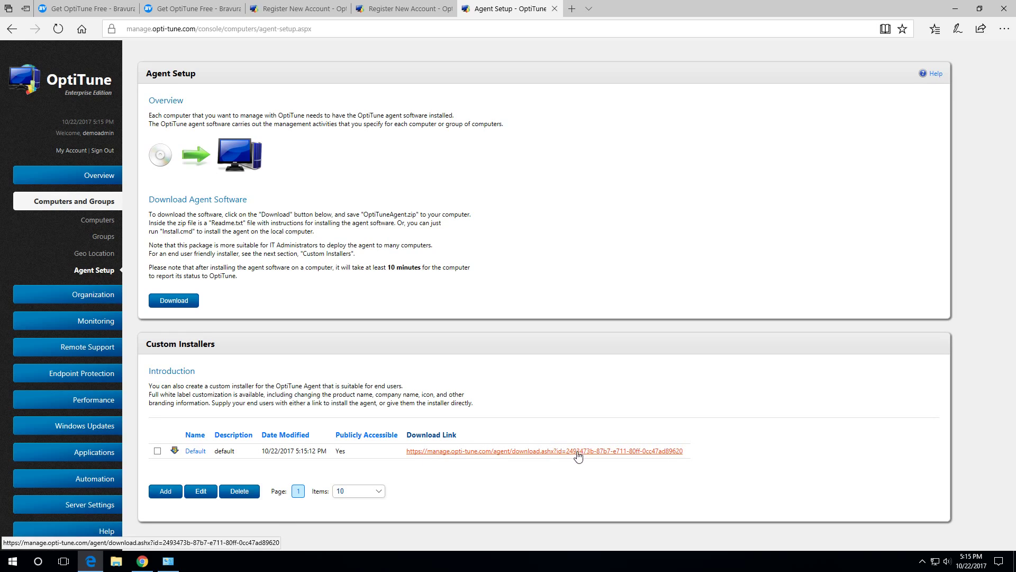
left_click(627, 452)
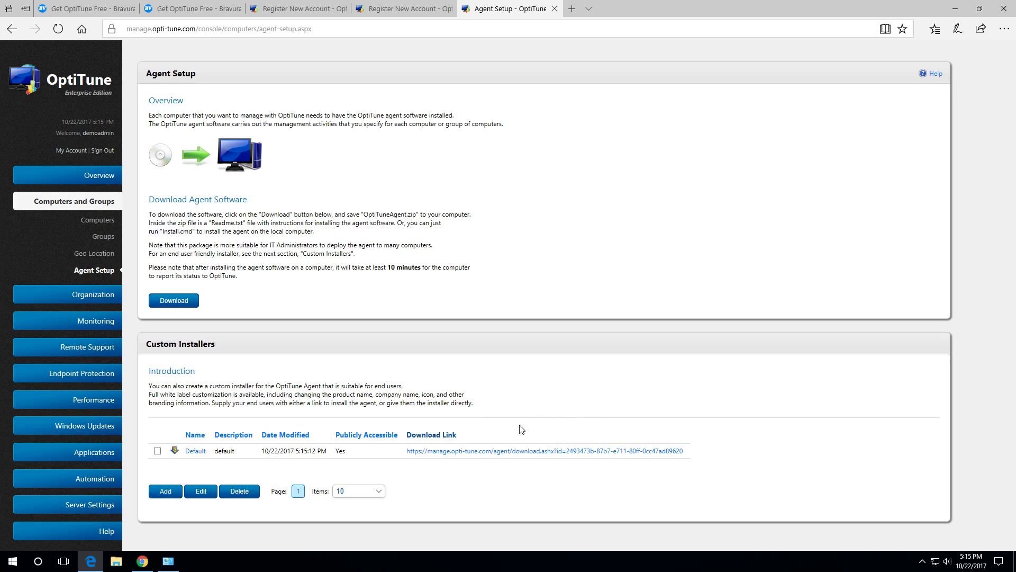
left_click(434, 456)
Download Setup.exe from the Default installer's link and run it.
left_click(505, 451)
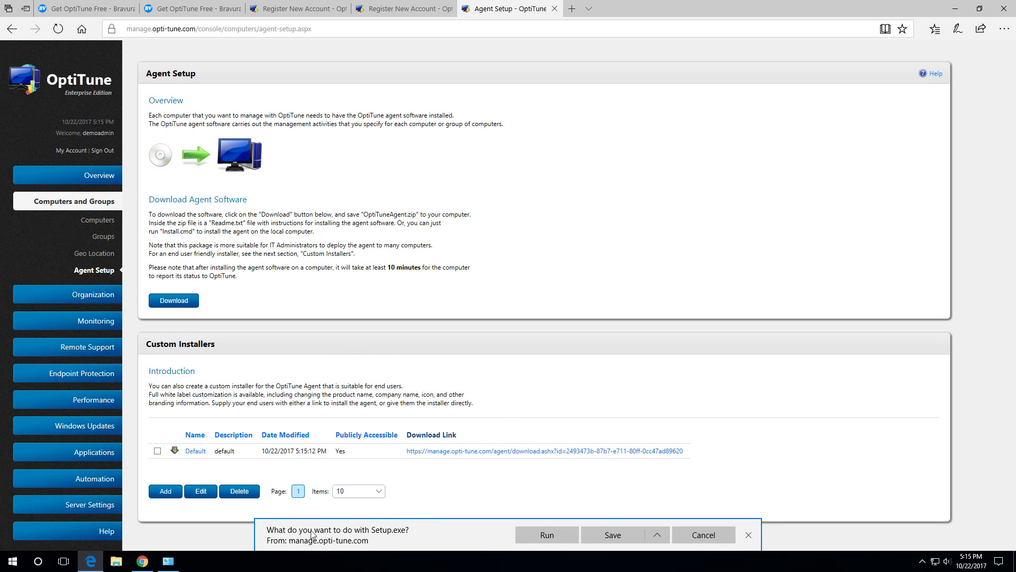
left_click(540, 534)
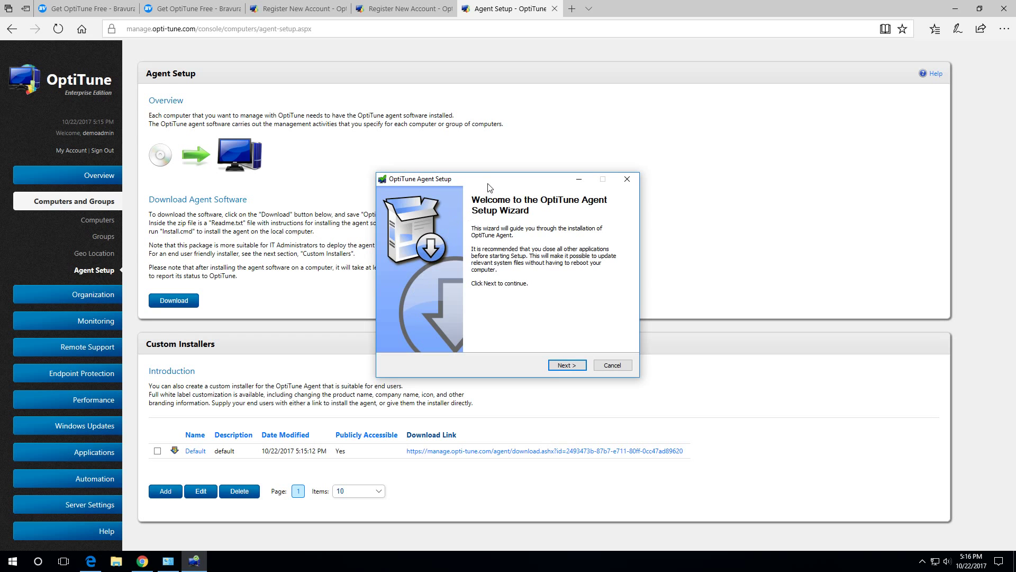
Shift the OptiTune Agent Setup wizard window slightly to the left.
left_click_drag(492, 184, 464, 185)
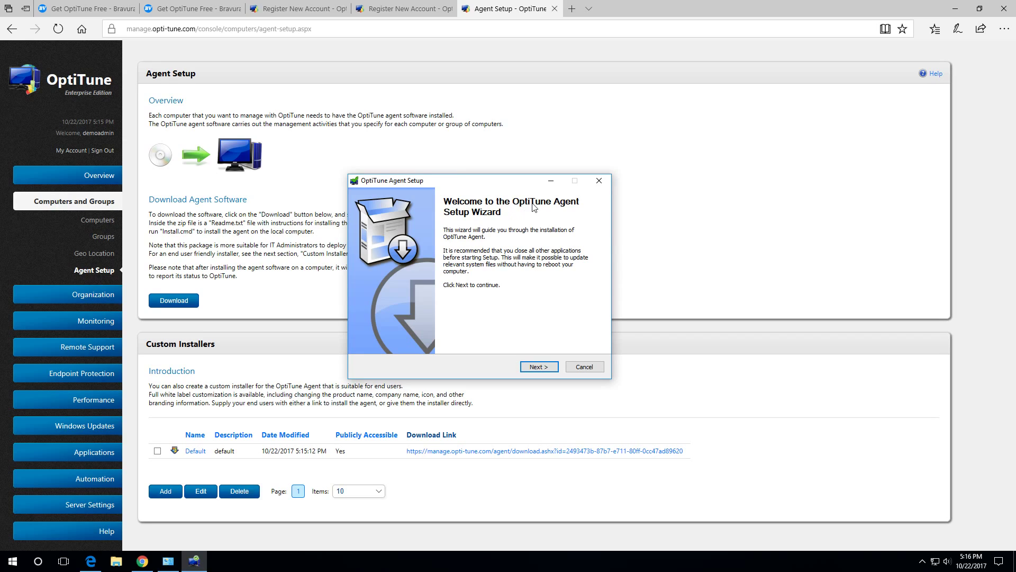
Get past the welcome page, accept the license agreement, and finish installing OptiTune Agent.
left_click(538, 366)
left_click(538, 366)
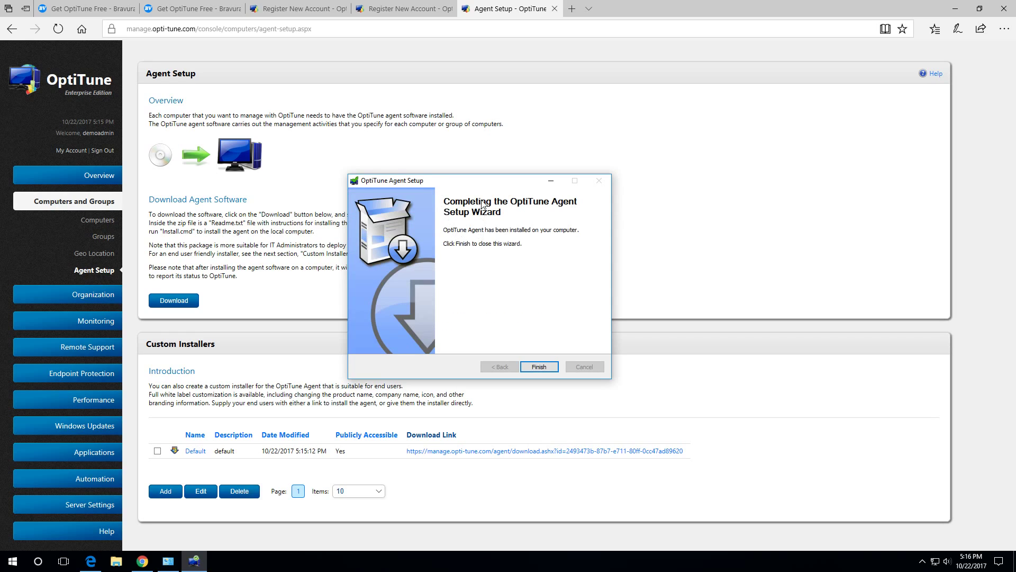
left_click(540, 367)
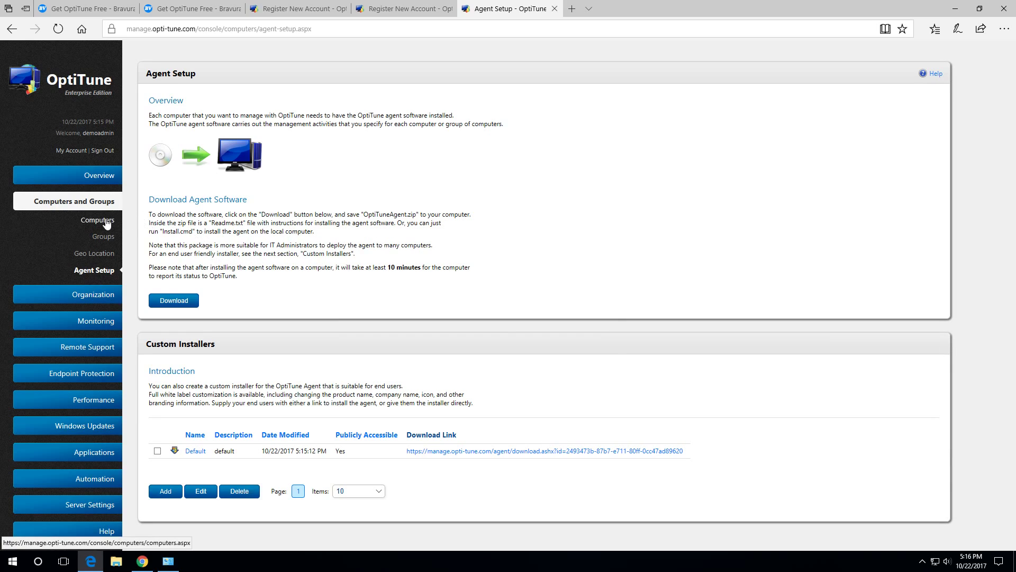
From the Overview's Total Computers count, open the details page of DESKTOP-PD5TLVA.
left_click(106, 181)
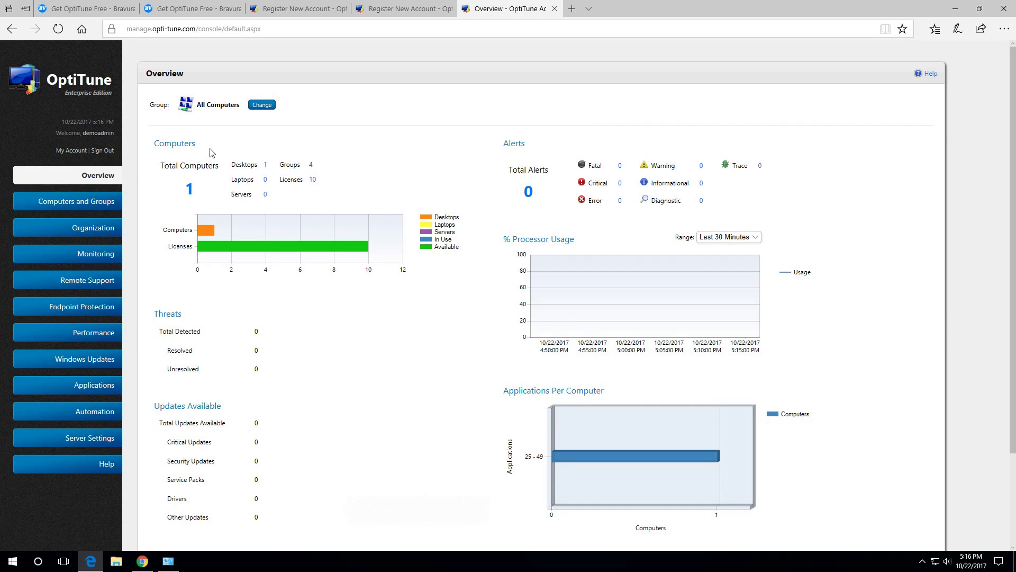
left_click(190, 189)
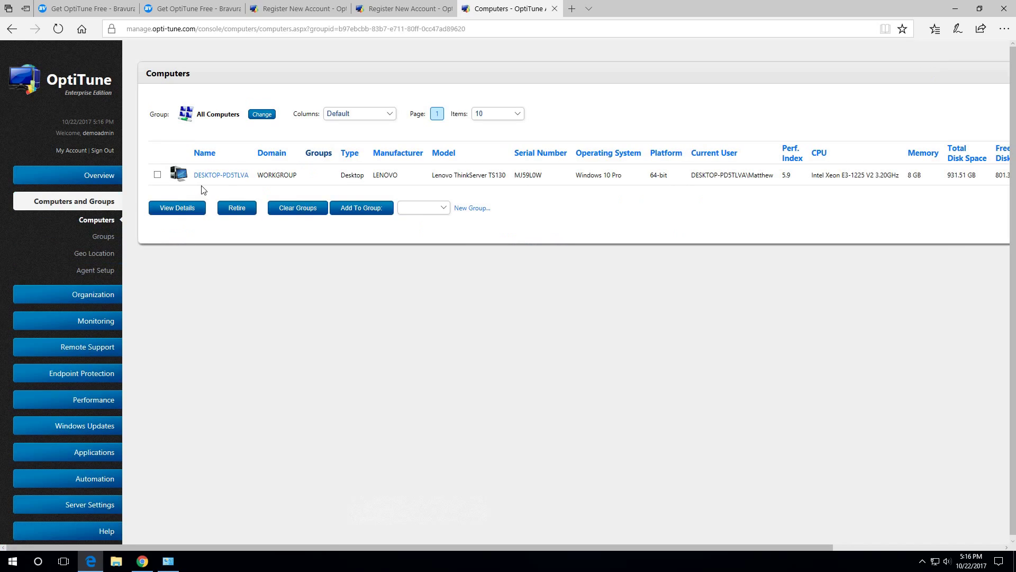
left_click(219, 178)
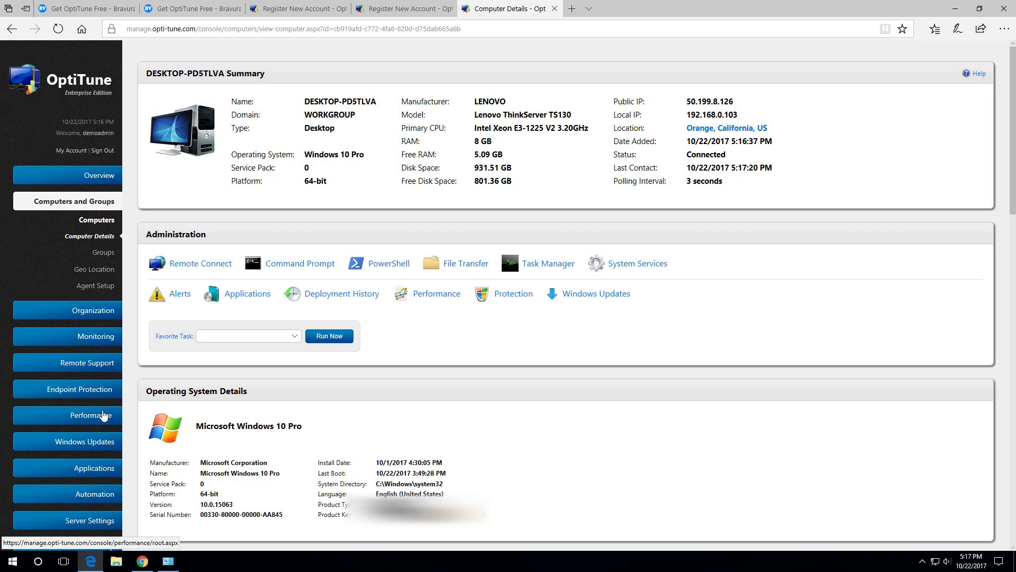
mouse_move(103, 442)
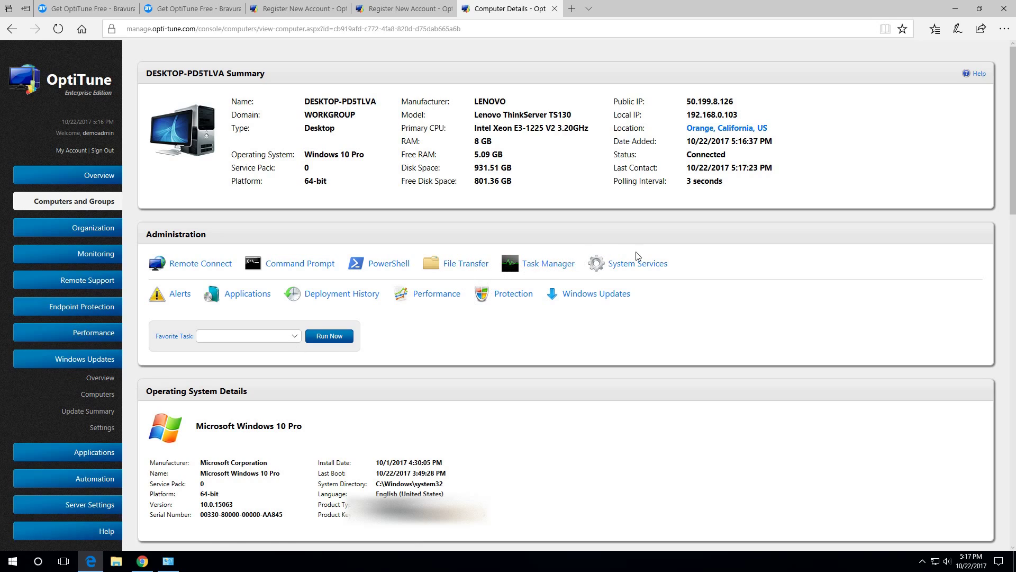
Check DESKTOP-PD5TLVA's Windows Updates overview, then open the Computers list via Total Computers '1'.
left_click(608, 297)
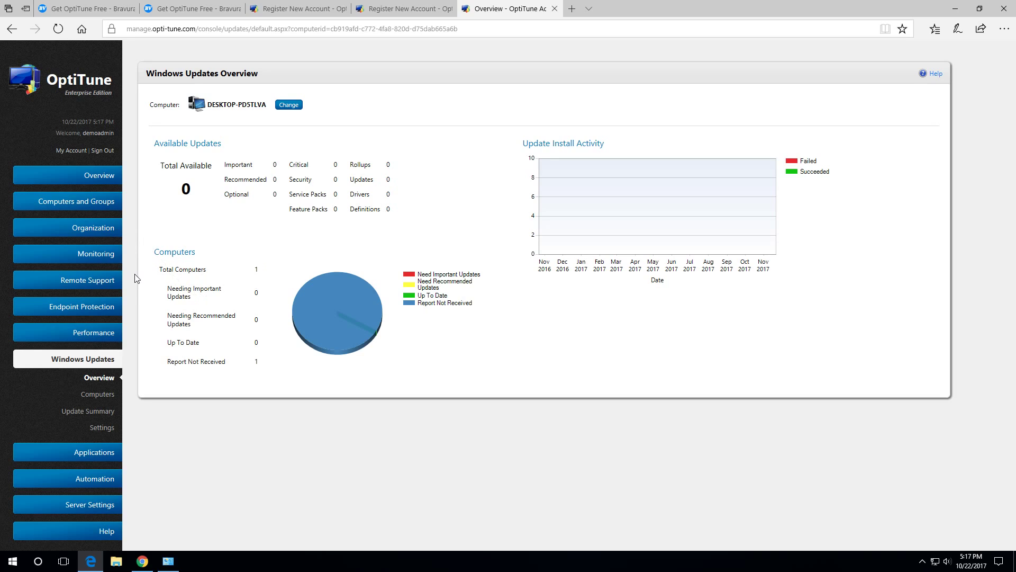
left_click(108, 202)
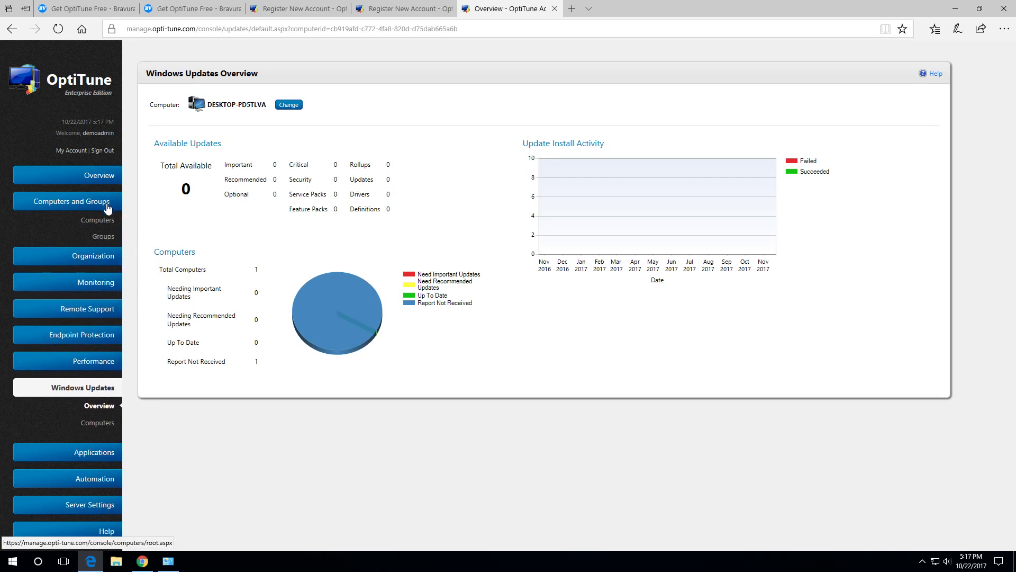
left_click(96, 179)
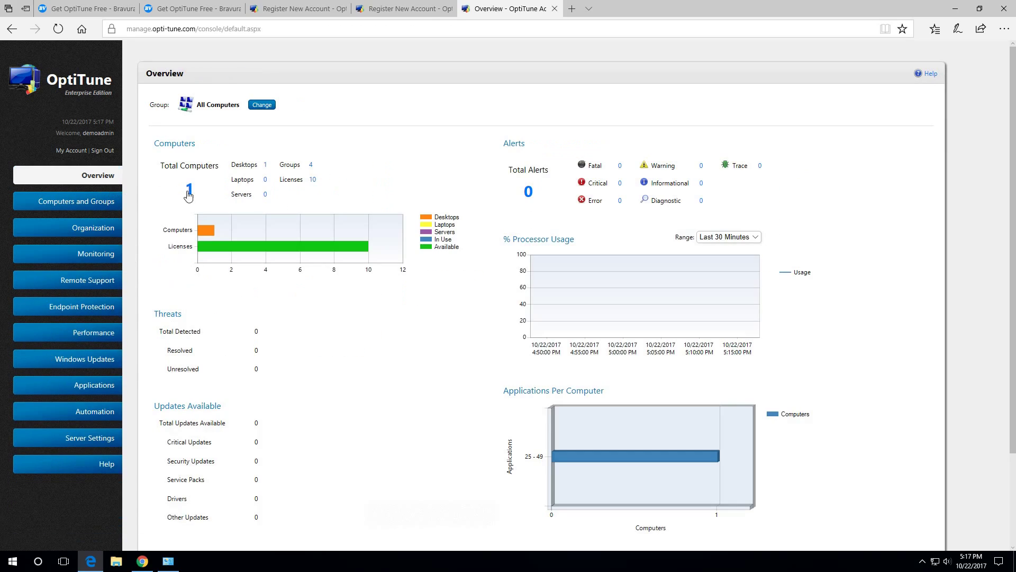
scroll(577, 274, "down", 2)
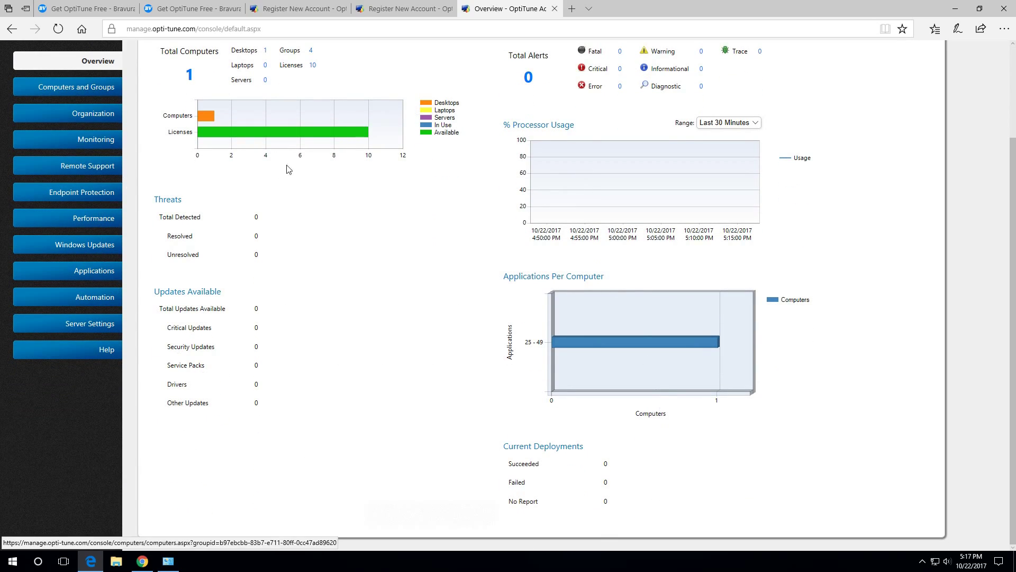
scroll(592, 362, "up", 2)
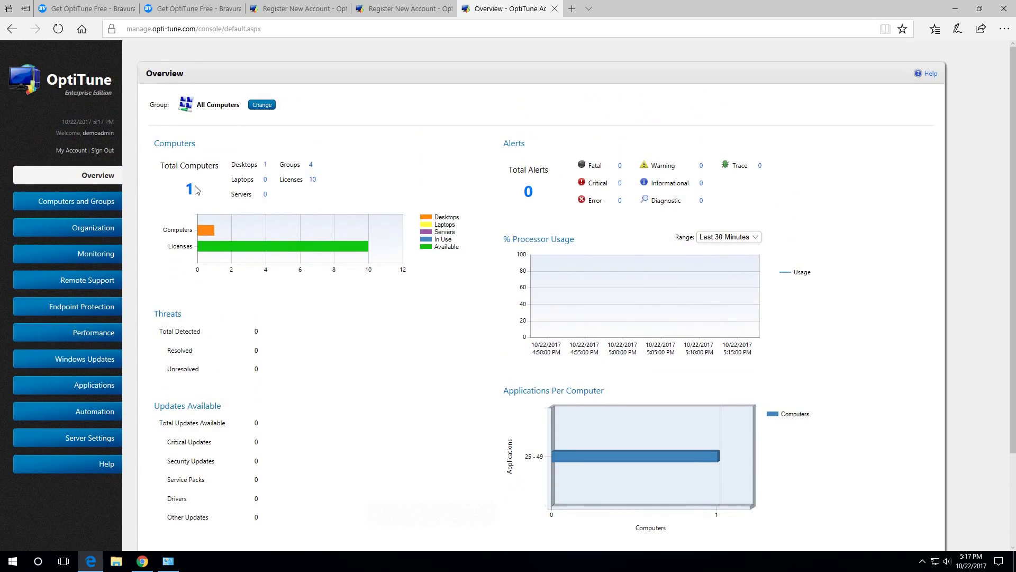
left_click(191, 192)
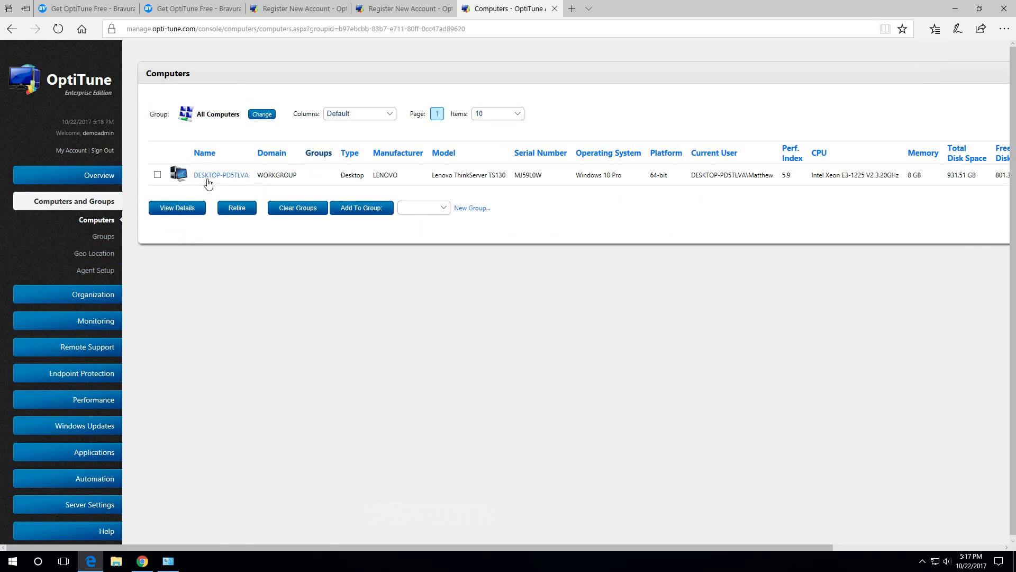
From DESKTOP-PD5TLVA's details page, run dir in a remote PowerShell session to list C:\.
left_click(210, 177)
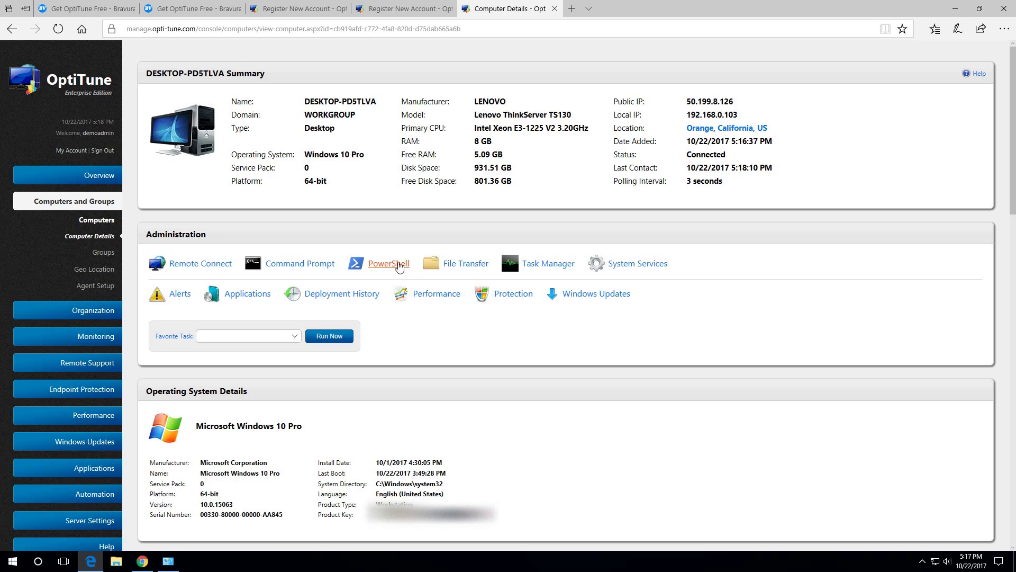
left_click(399, 268)
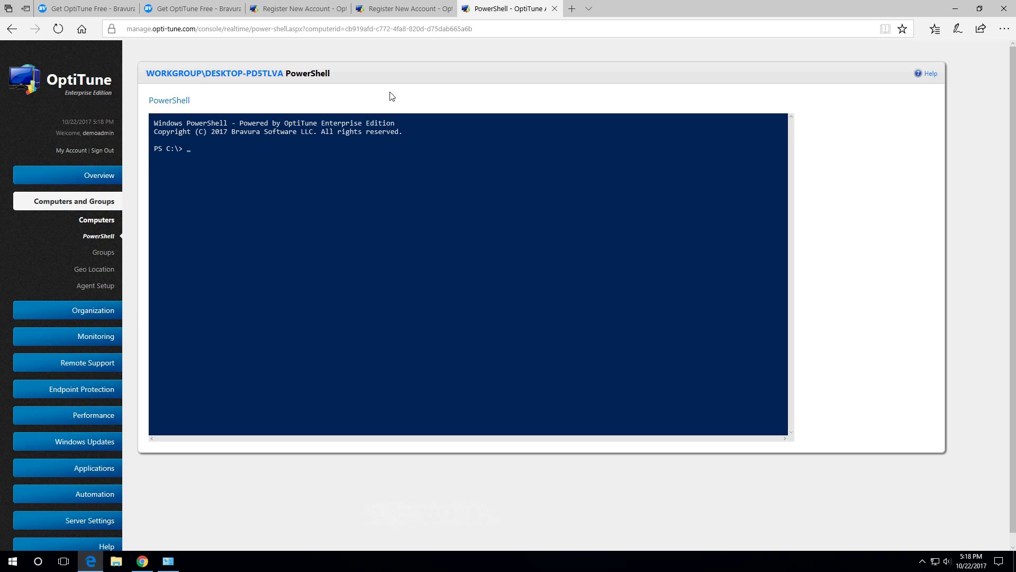
key("Return")
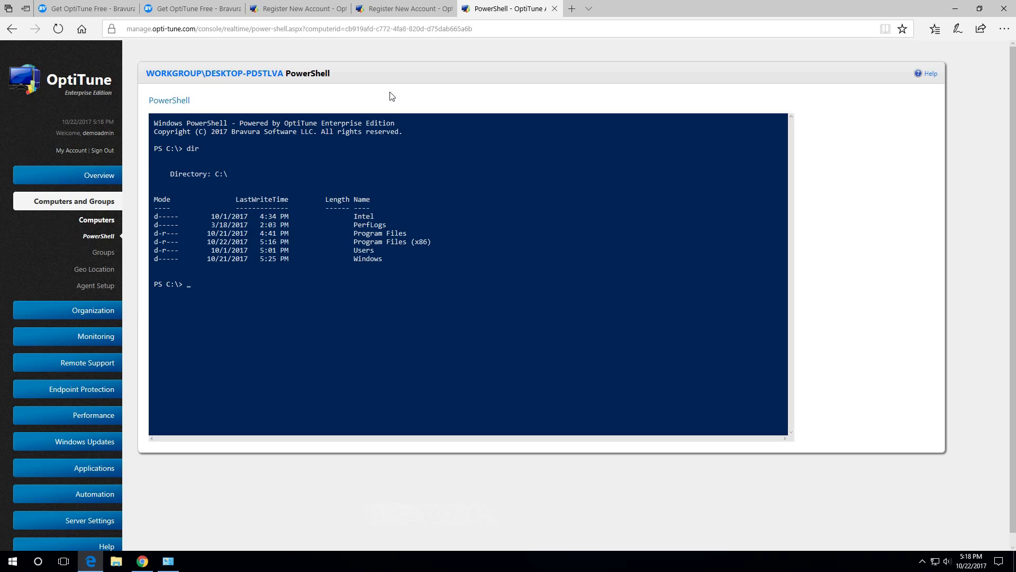
Open DESKTOP-PD5TLVA's remote Task Manager to view its live performance.
left_click(227, 75)
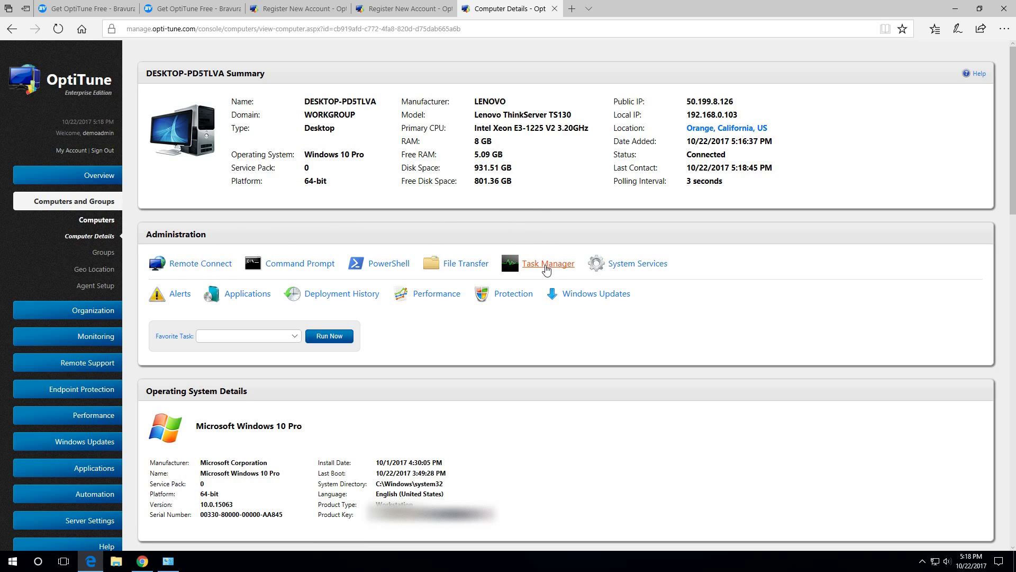
left_click(546, 270)
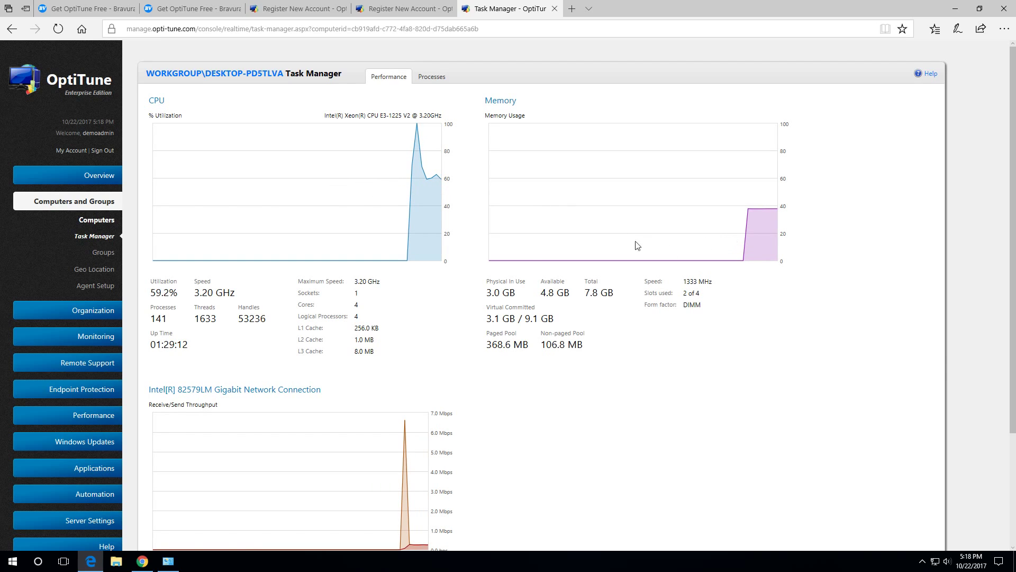
scroll(283, 295, "down", 3)
scroll(363, 329, "up", 3)
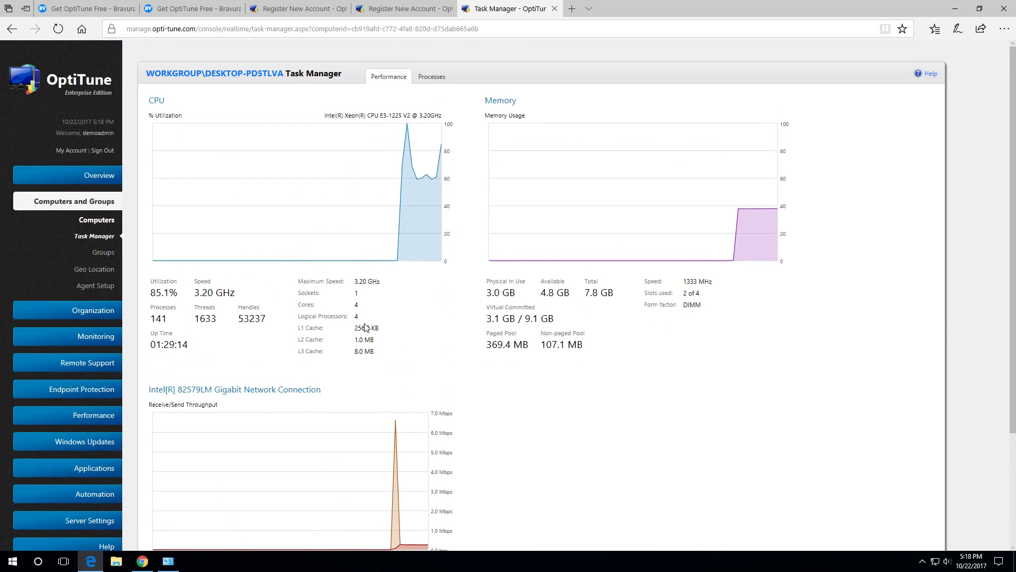
Browse the running processes, select svchost PID 6172, then return to the Overview dashboard.
left_click(428, 79)
scroll(302, 219, "down", 10)
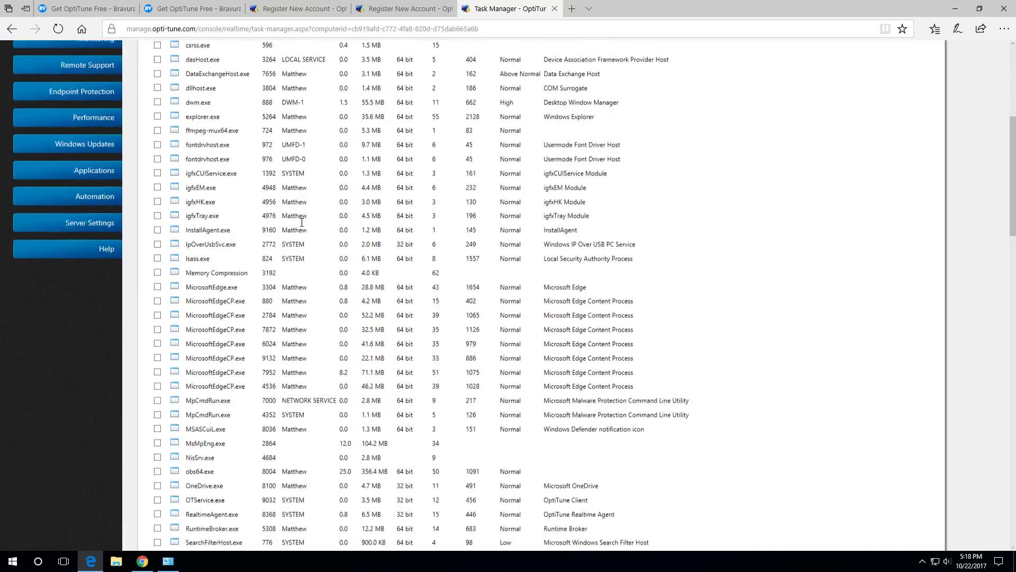
scroll(309, 233, "up", 5)
scroll(307, 230, "up", 4)
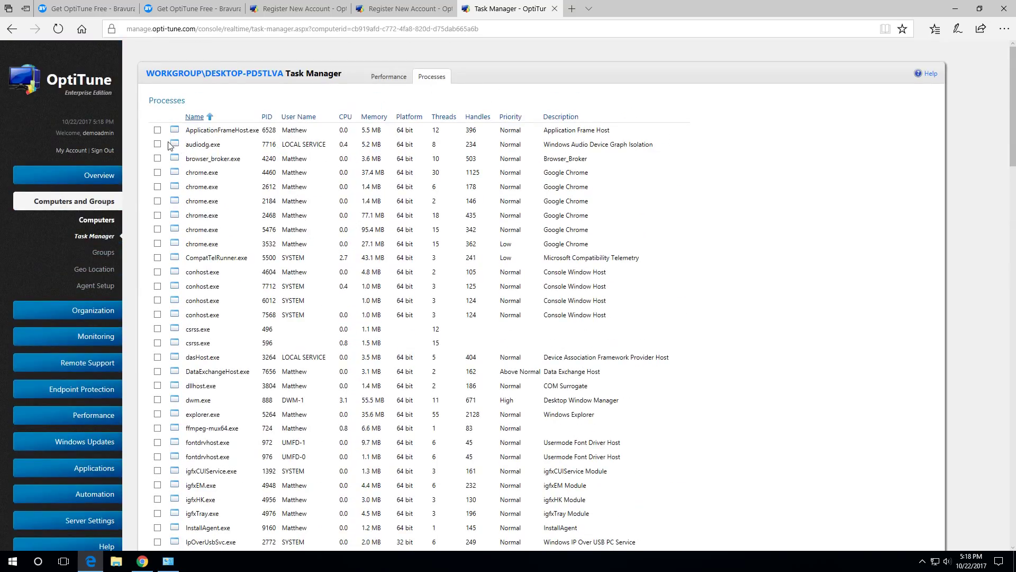
scroll(328, 292, "down", 15)
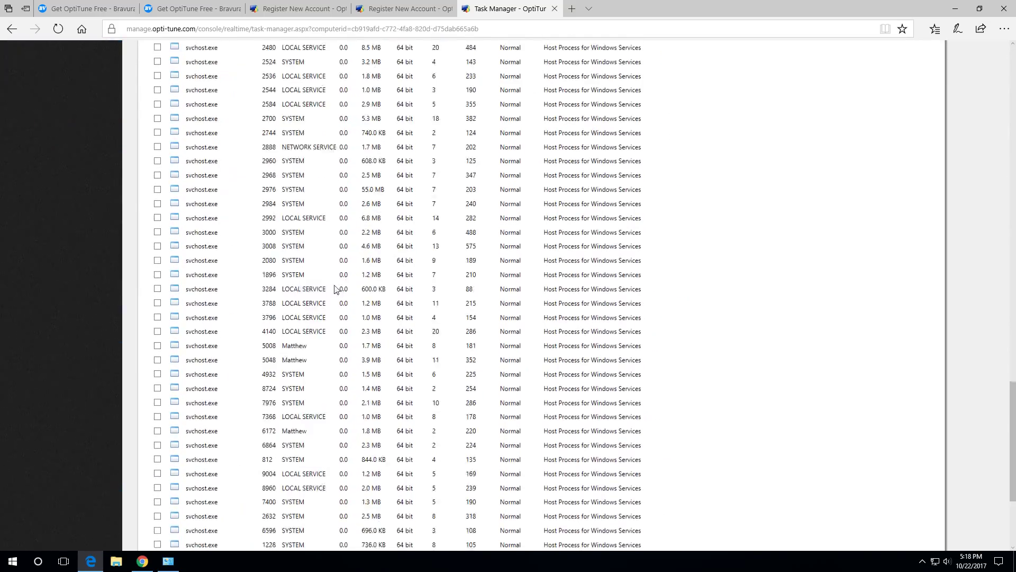
scroll(328, 292, "down", 1)
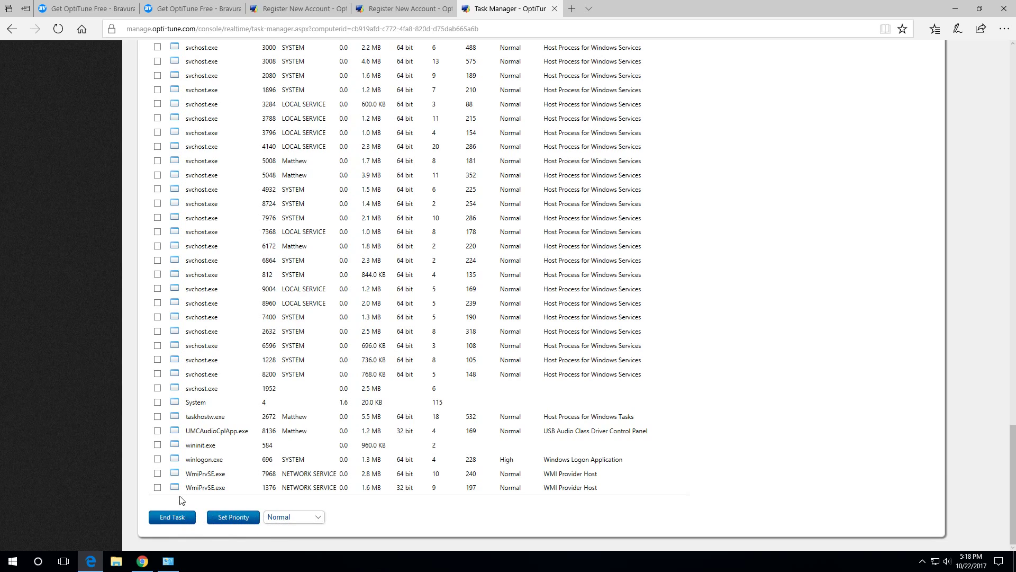
left_click(157, 247)
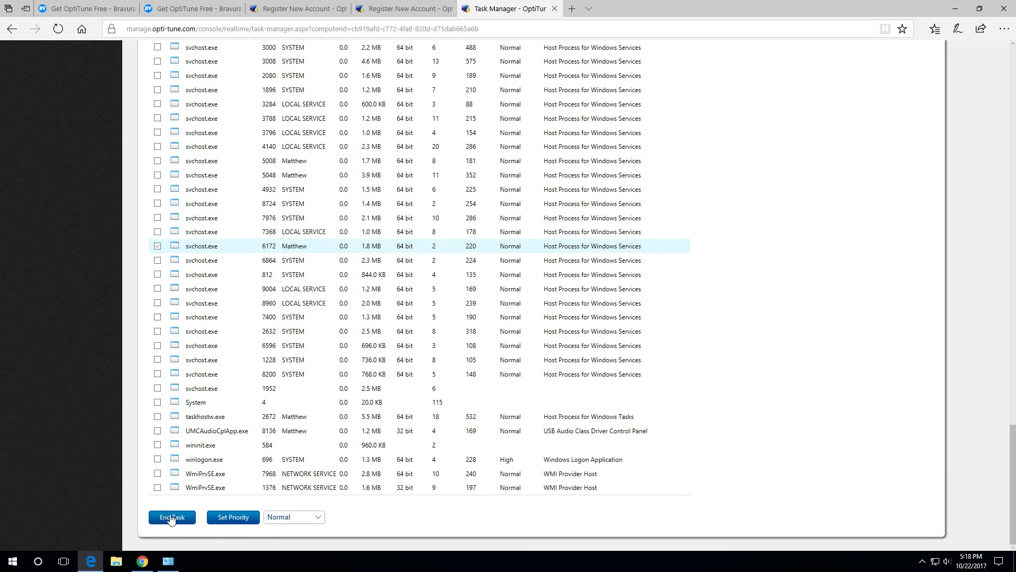
scroll(329, 270, "up", 20)
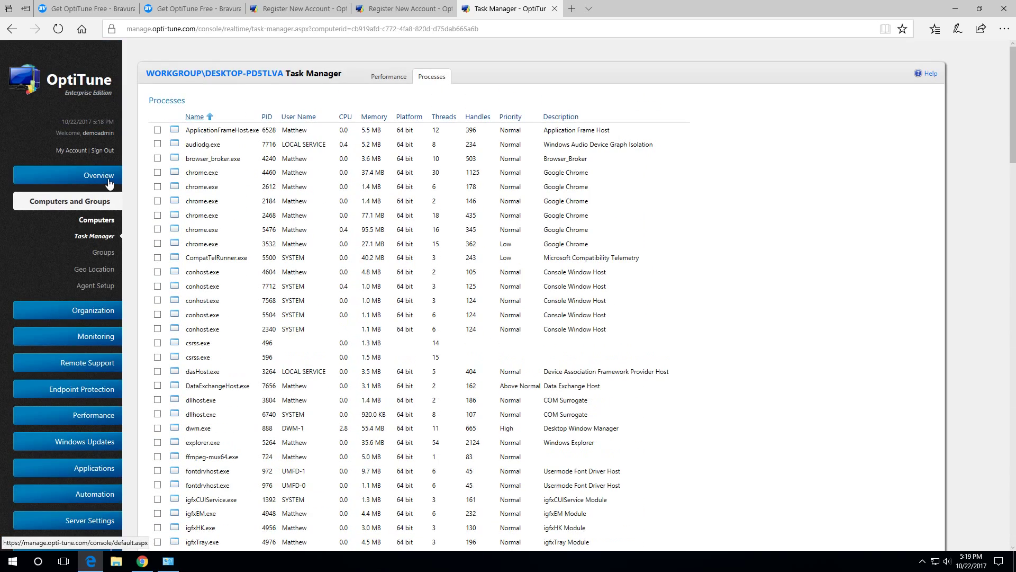
left_click(108, 178)
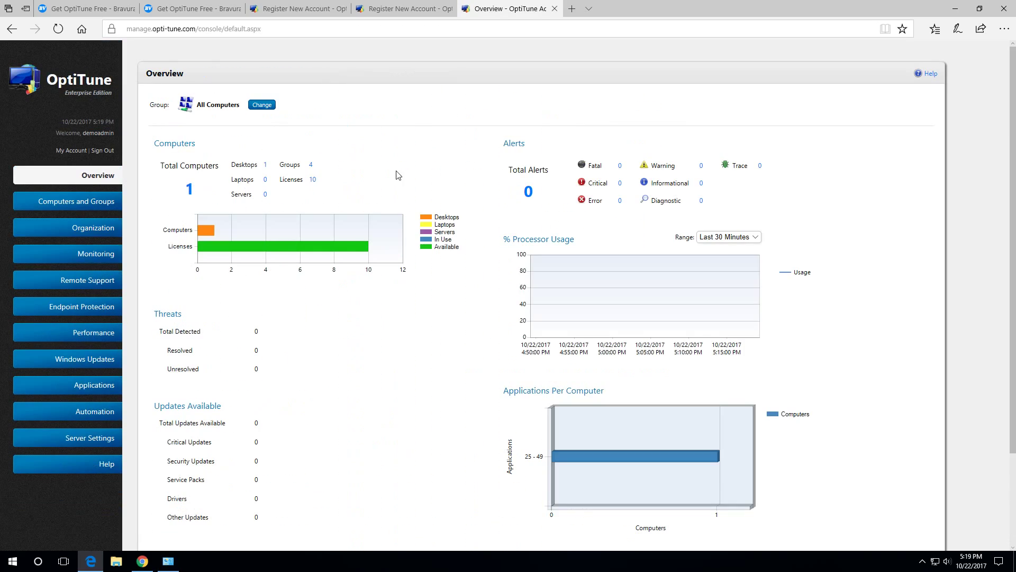